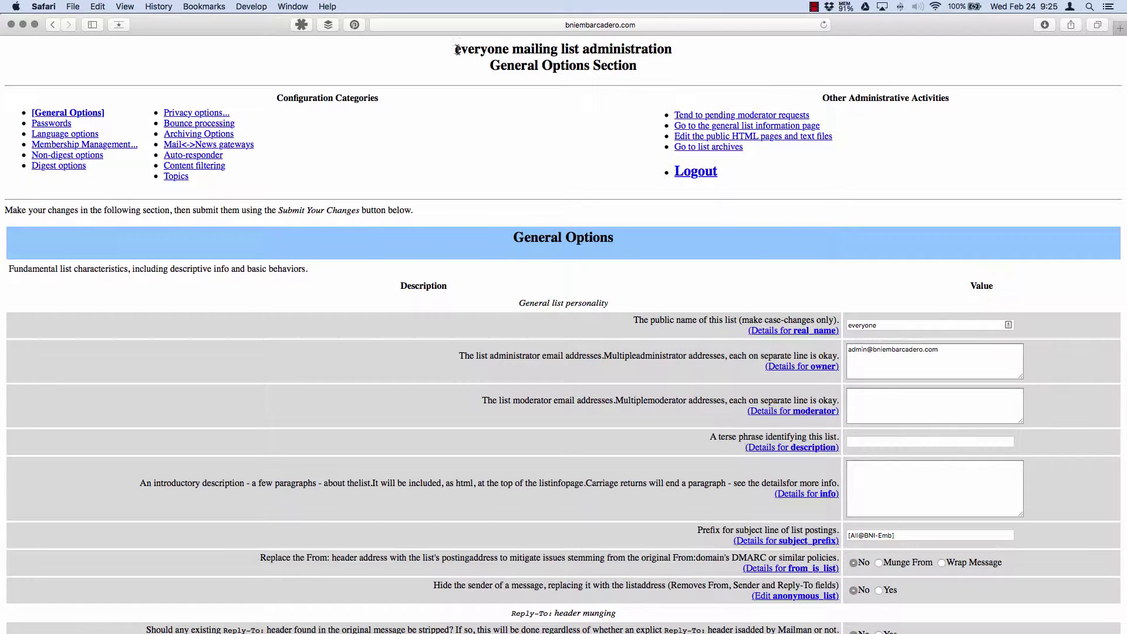
From the everyone list's admin page, go to the Membership Management section
left_click_drag(457, 49, 583, 50)
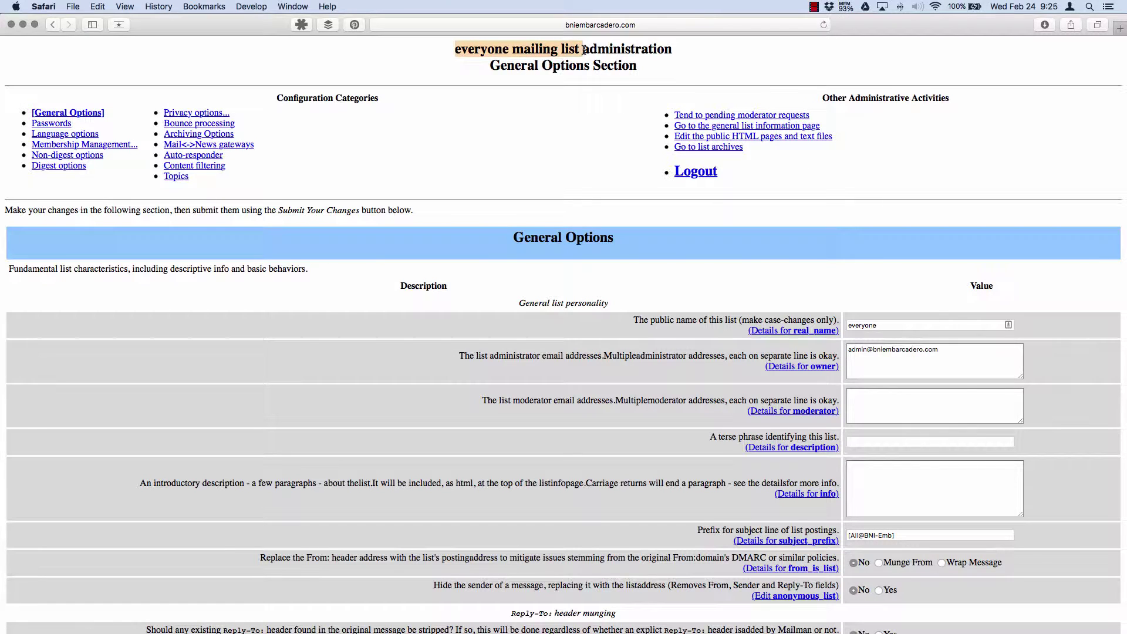
left_click(668, 24)
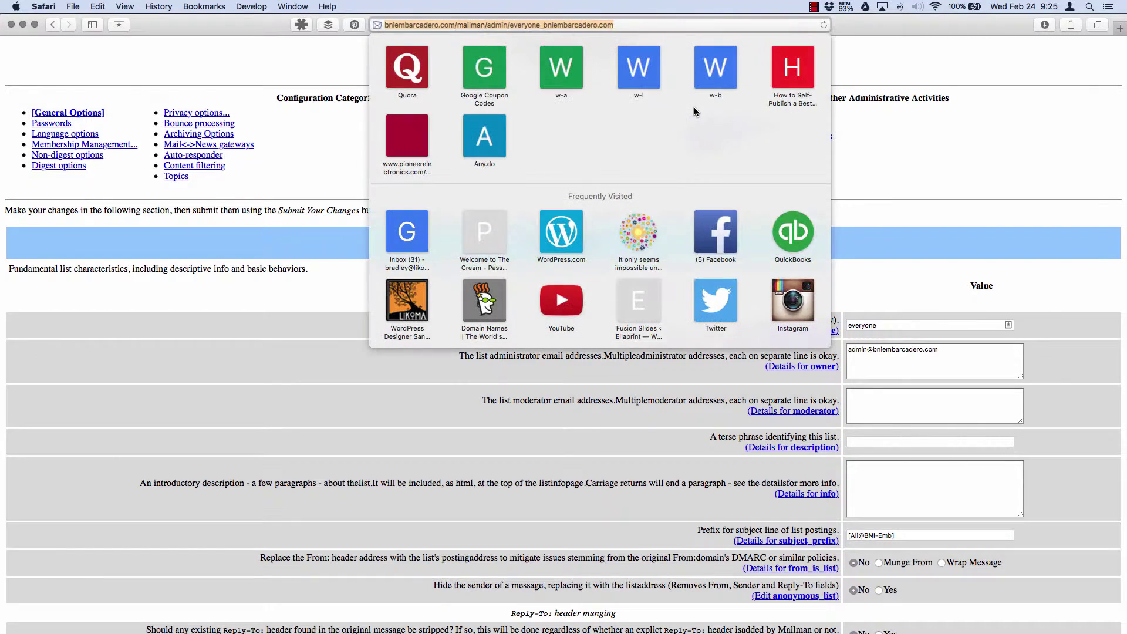
left_click(908, 101)
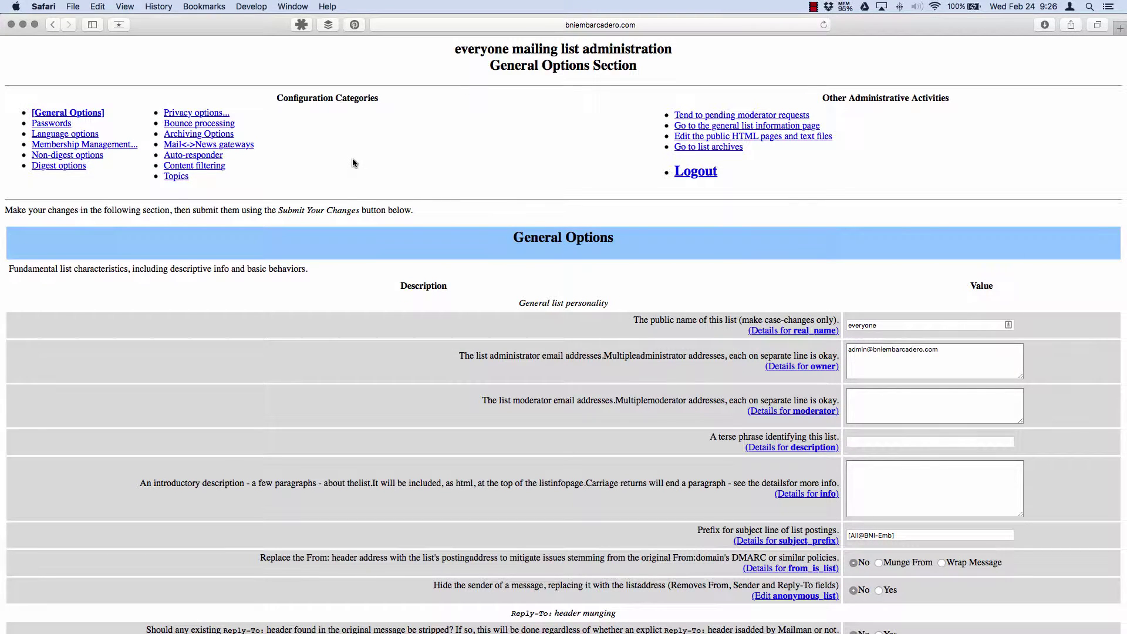
left_click(102, 145)
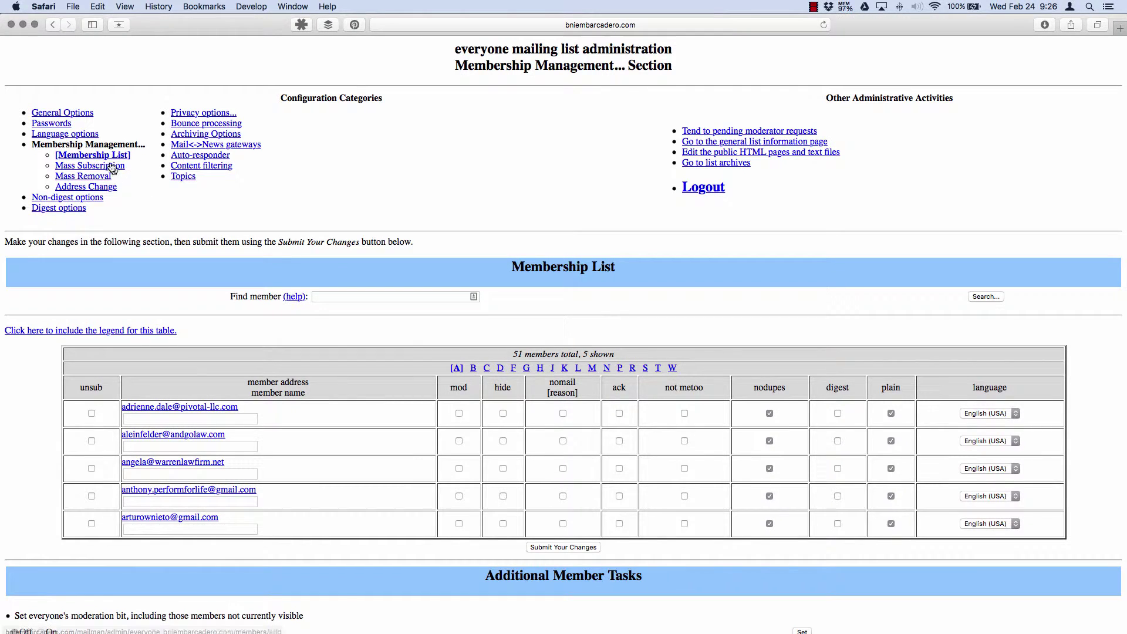
left_click(109, 156)
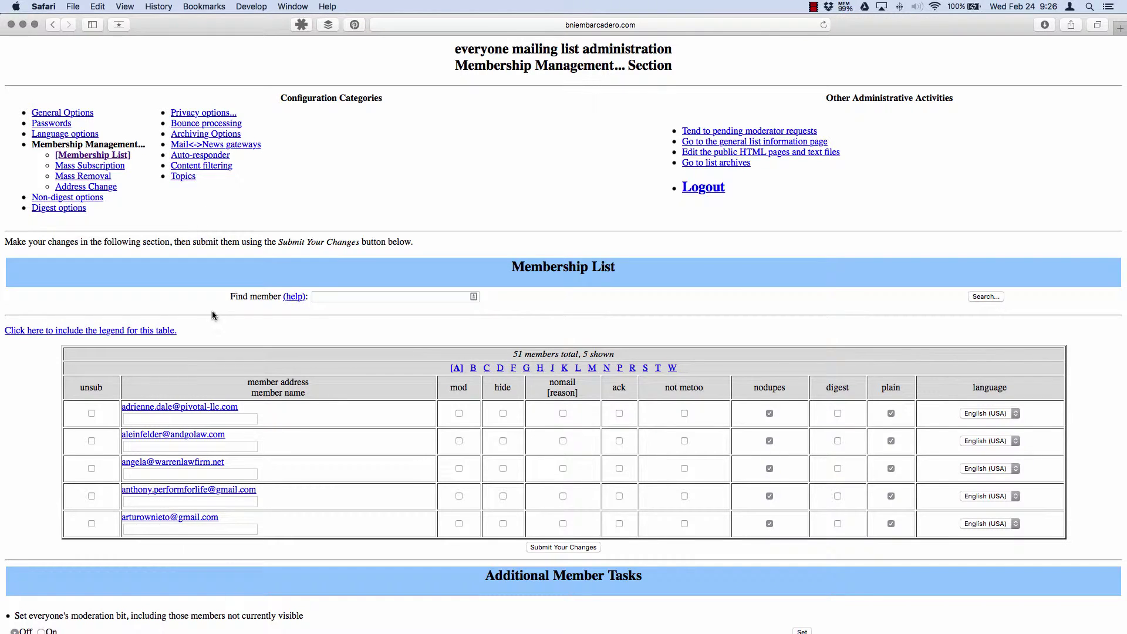
left_click(117, 166)
left_click(105, 177)
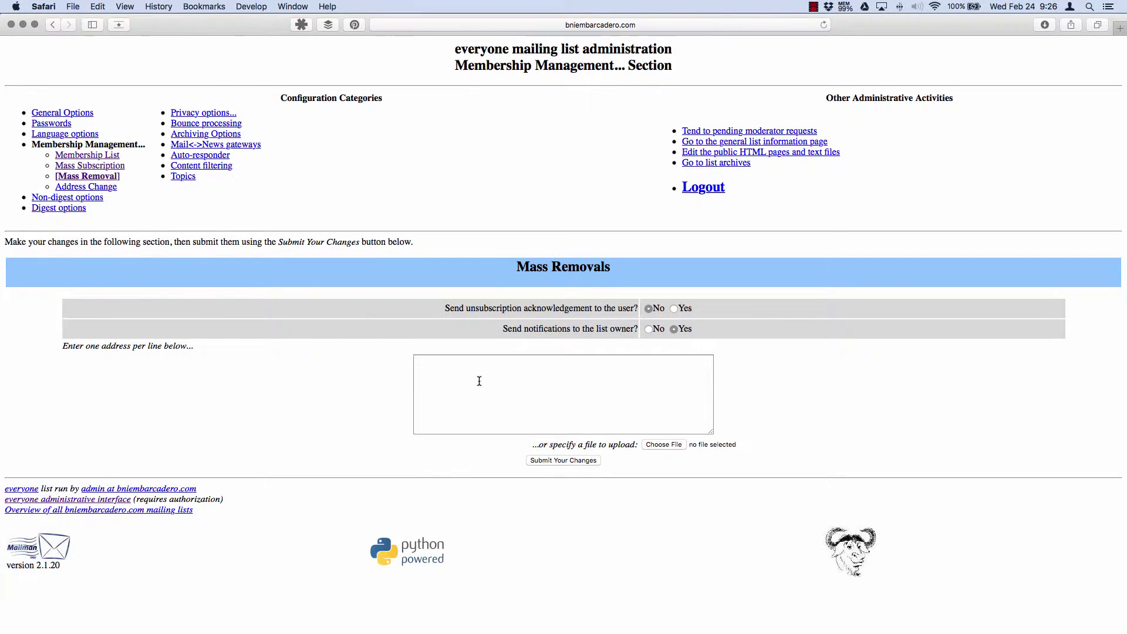
left_click(106, 155)
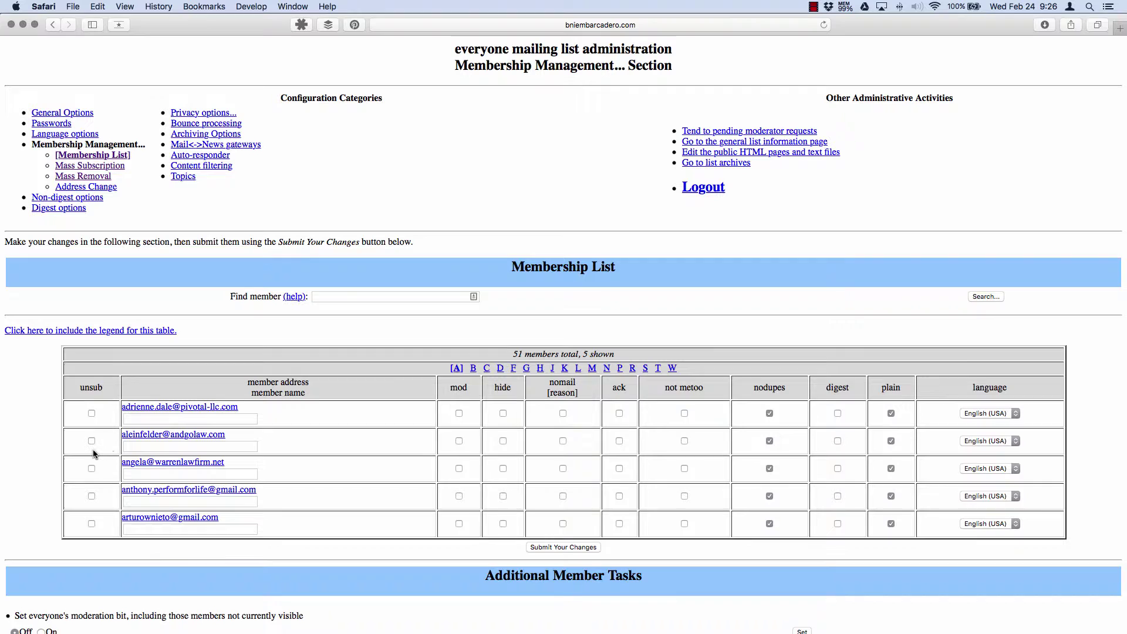
left_click(92, 469)
double_click(89, 387)
left_click(91, 468)
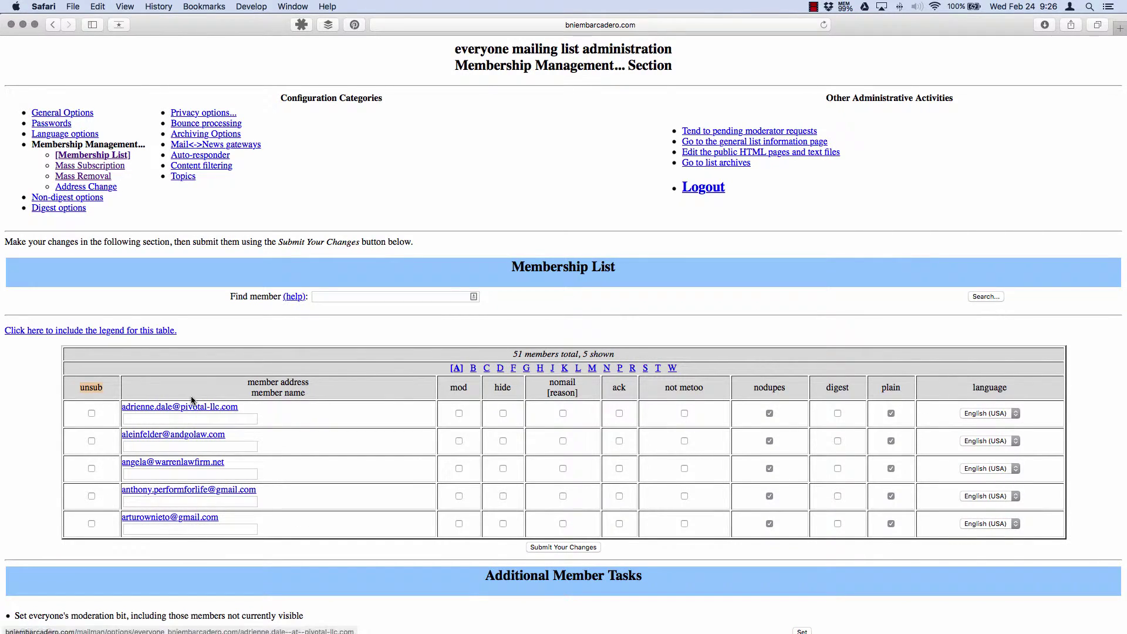
Mass-subscribe the fake user's e-mail address to the everyone list and submit the changes
left_click(114, 166)
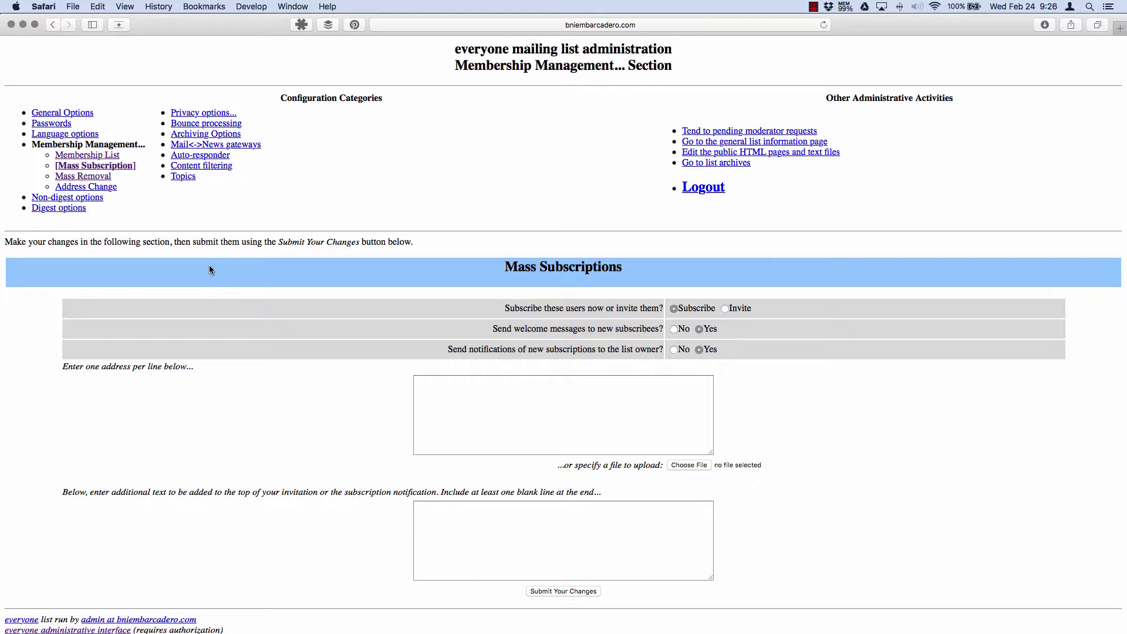
left_click(565, 416)
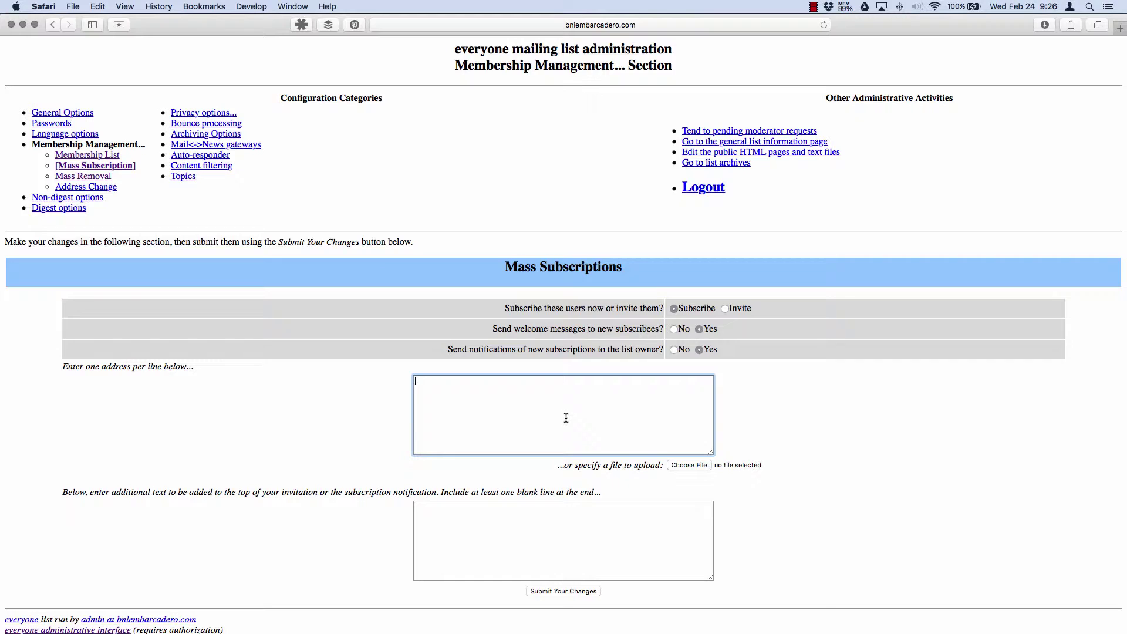
left_click_drag(517, 382, 378, 380)
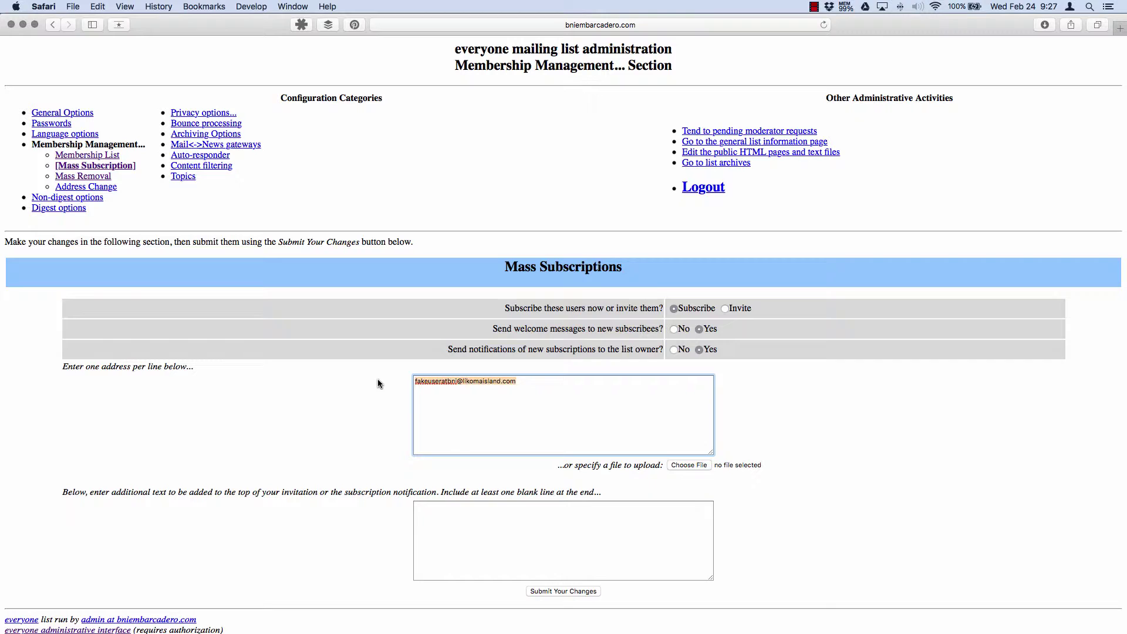
left_click(516, 531)
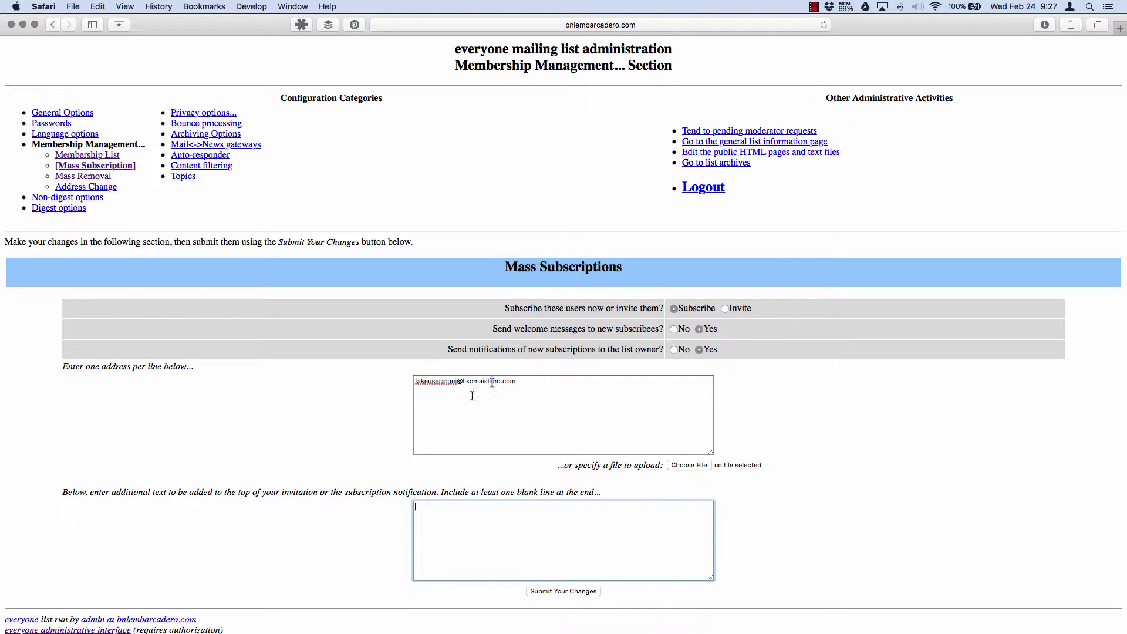
left_click(336, 440)
scroll(337, 472, "down", 3)
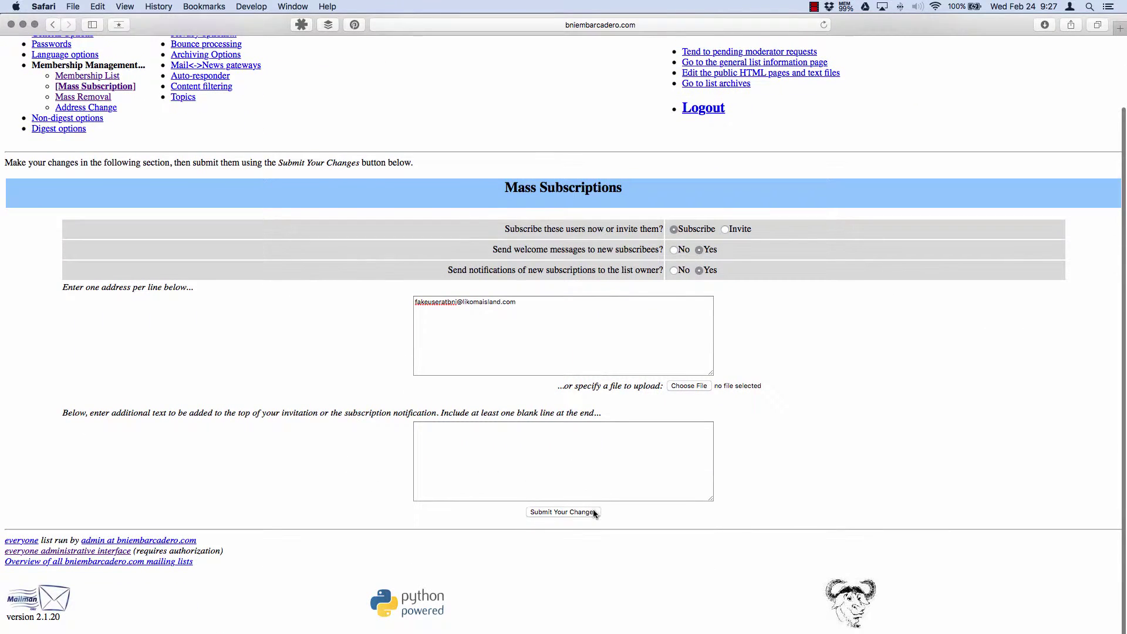
left_click(589, 510)
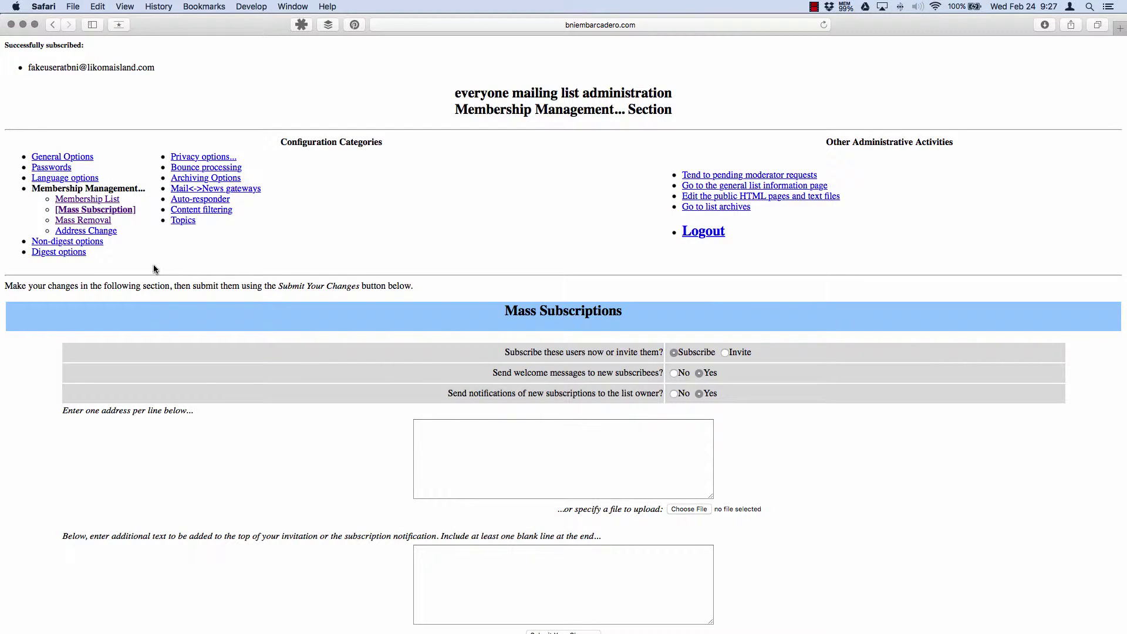
Show the F members in the membership list and confirm the fake user's address appears among 52 members
left_click_drag(172, 88, 1, 47)
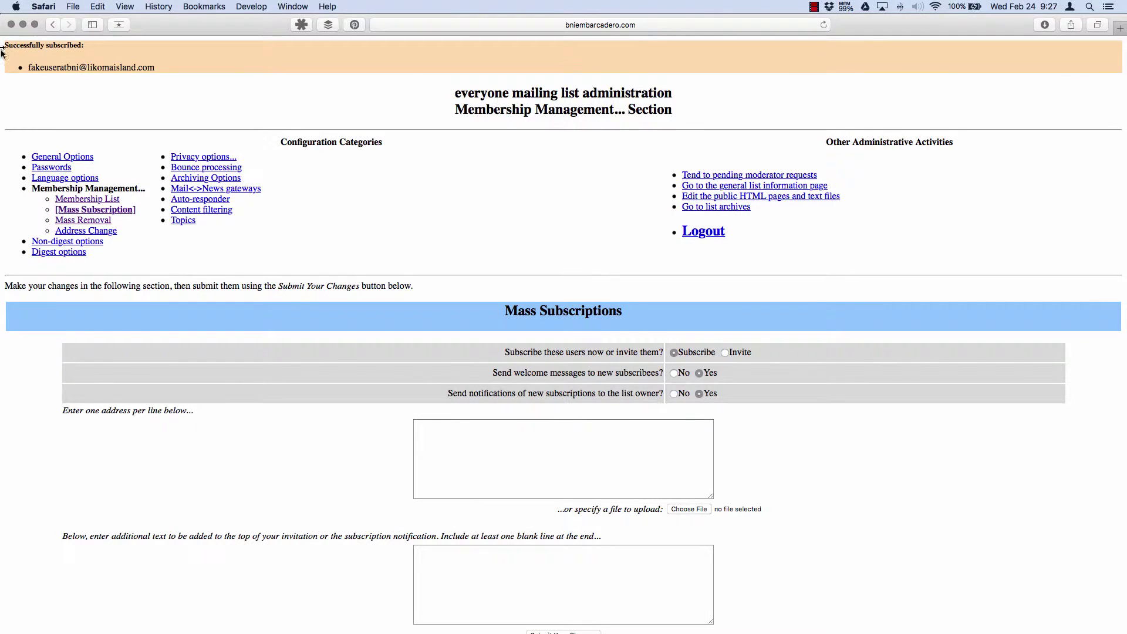
left_click(147, 97)
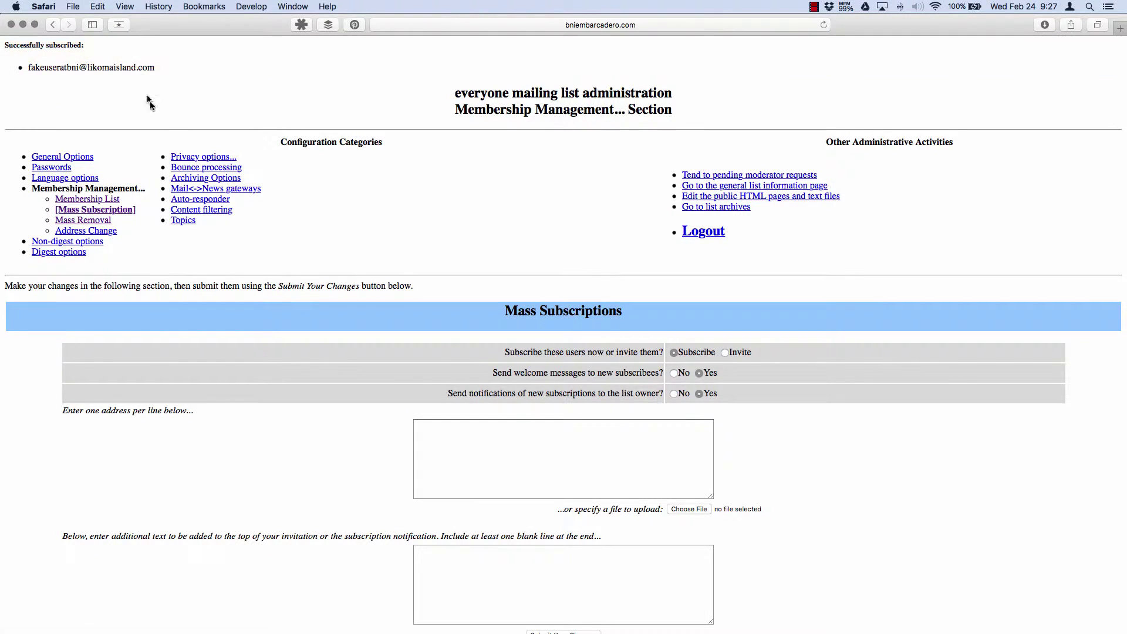
left_click(106, 200)
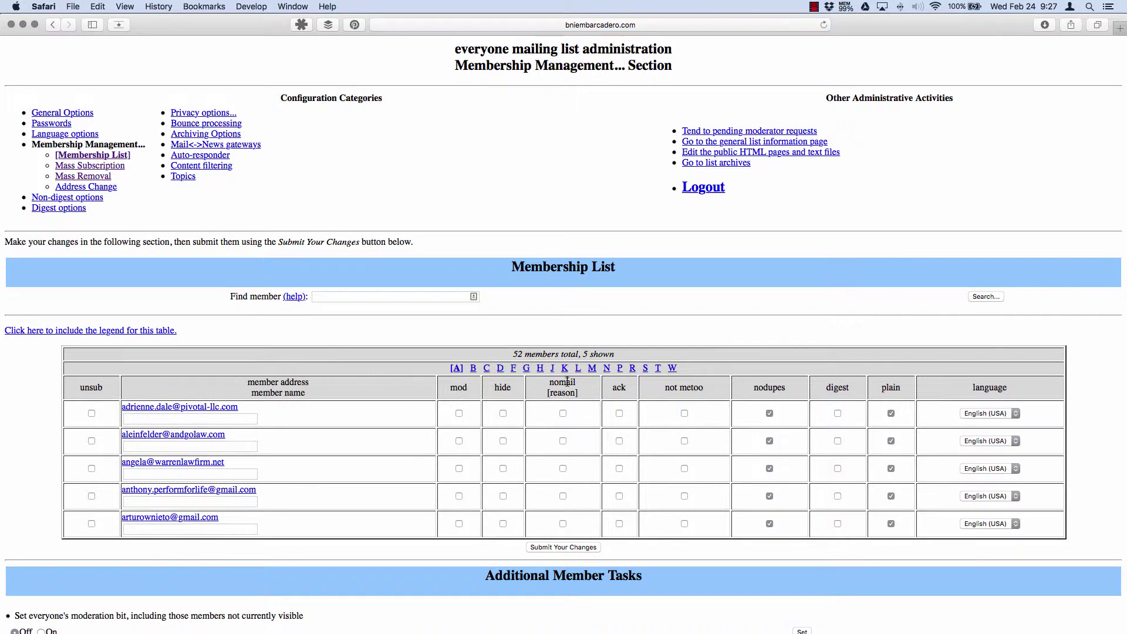
left_click(512, 369)
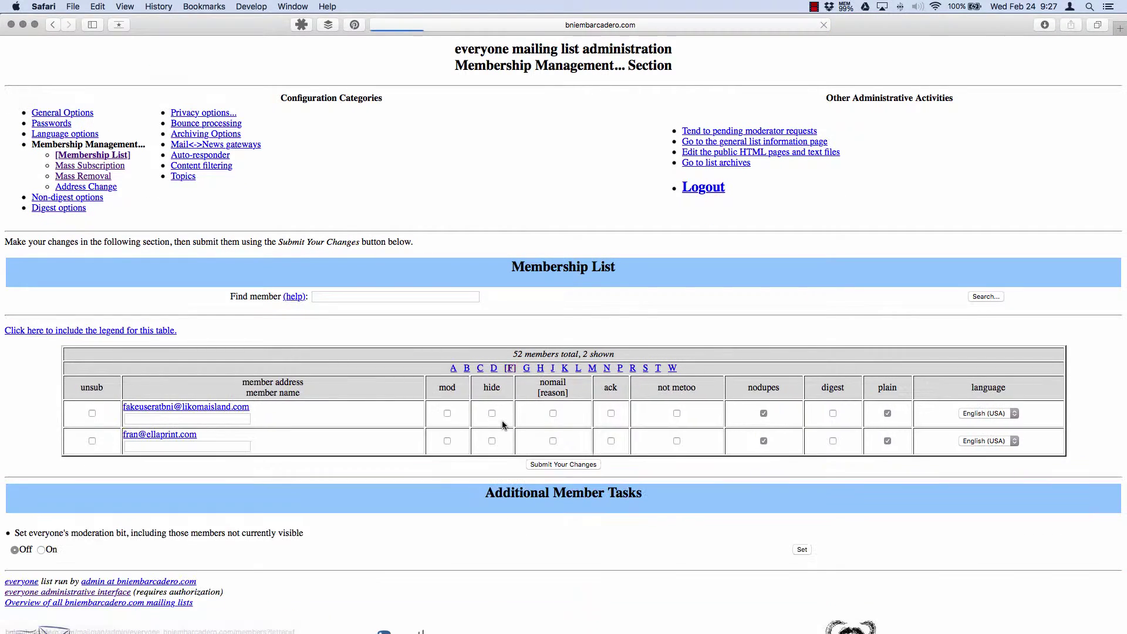
left_click_drag(253, 411, 123, 407)
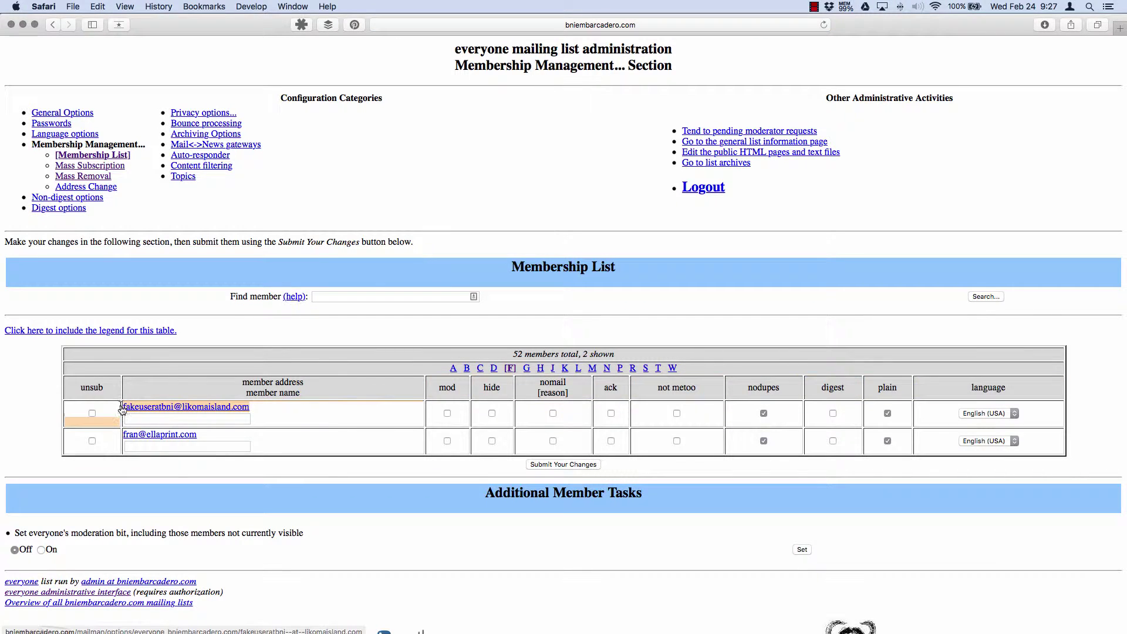
left_click(332, 327)
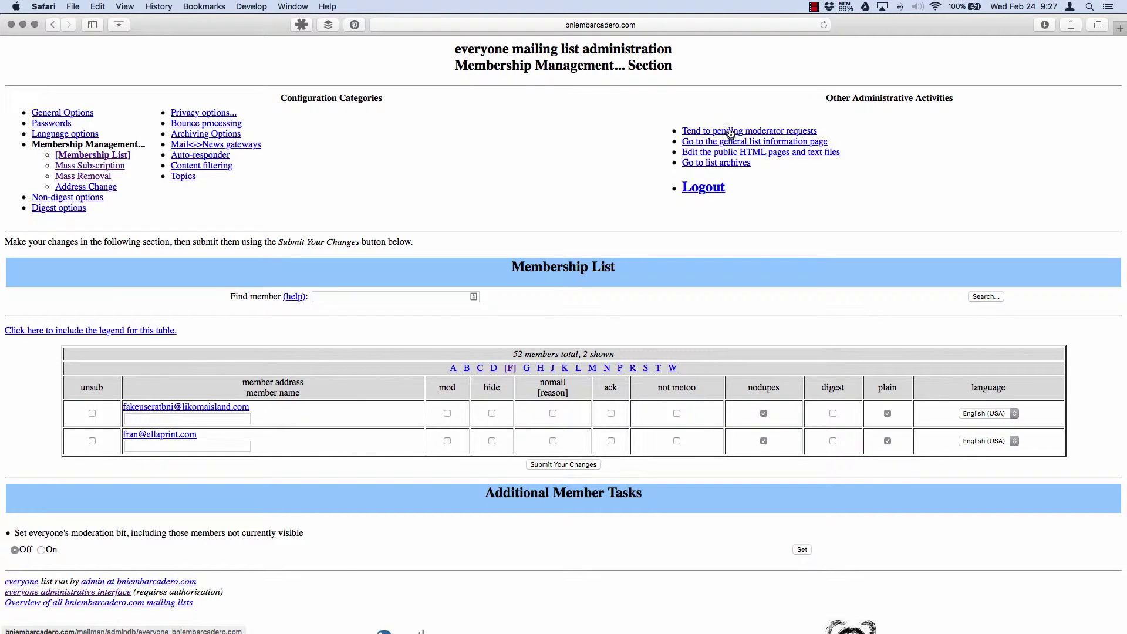
Set the held IRS compensation spam to Discard and add its sender to the Discards sender filter
left_click(706, 132)
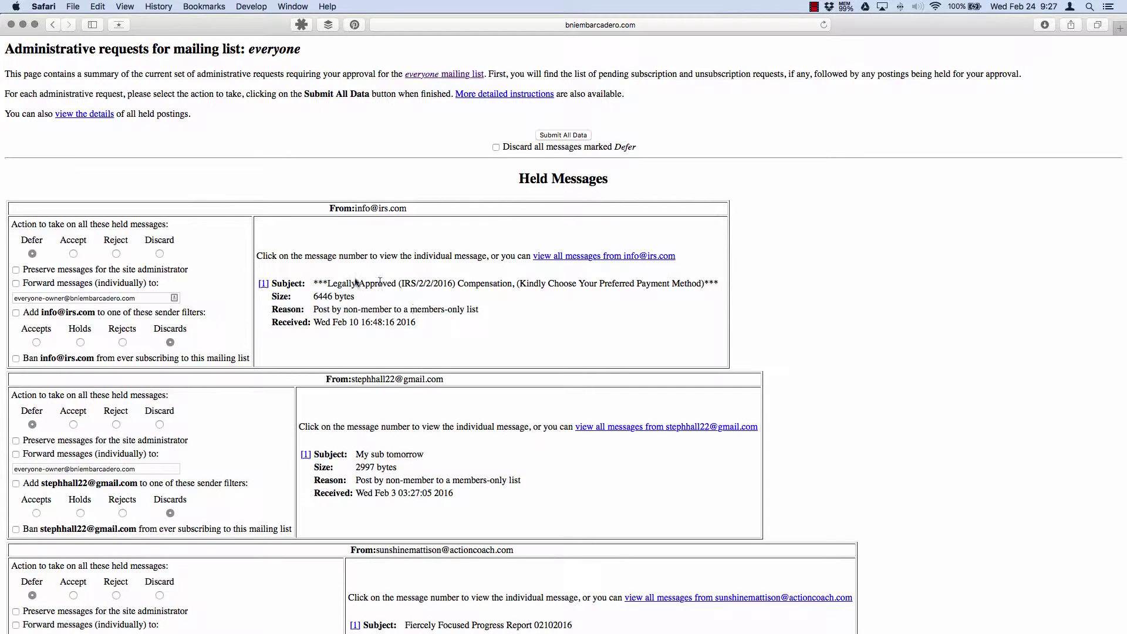
left_click_drag(317, 283, 724, 283)
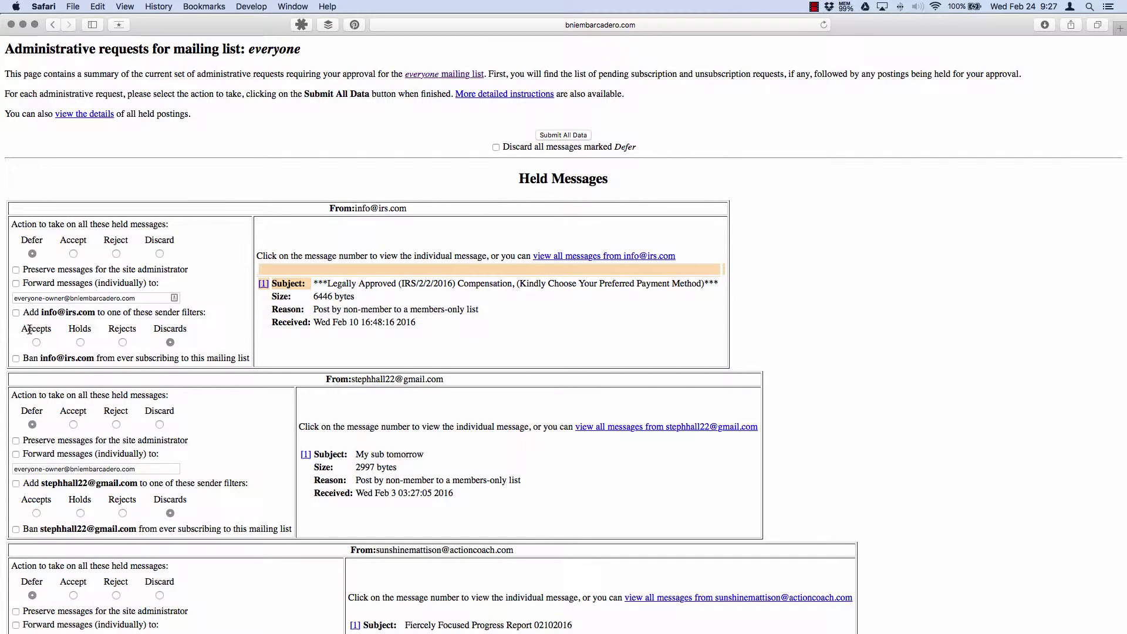
scroll(66, 326, "down", 2)
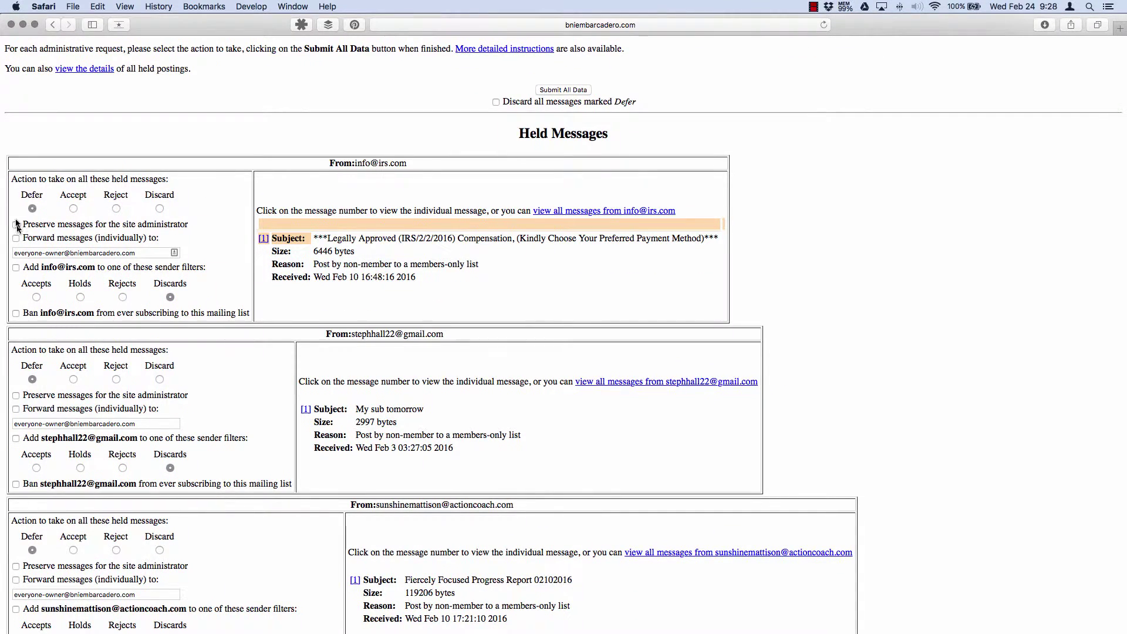
left_click(116, 208)
left_click(16, 267)
left_click_drag(41, 267, 95, 265)
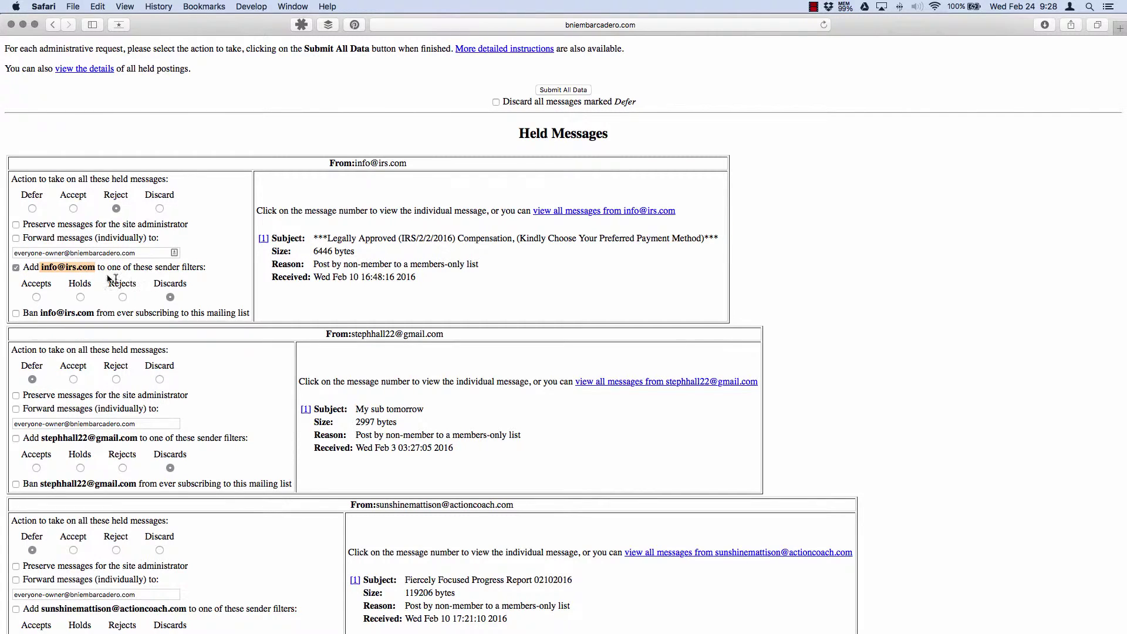
left_click(160, 208)
scroll(256, 388, "down", 5)
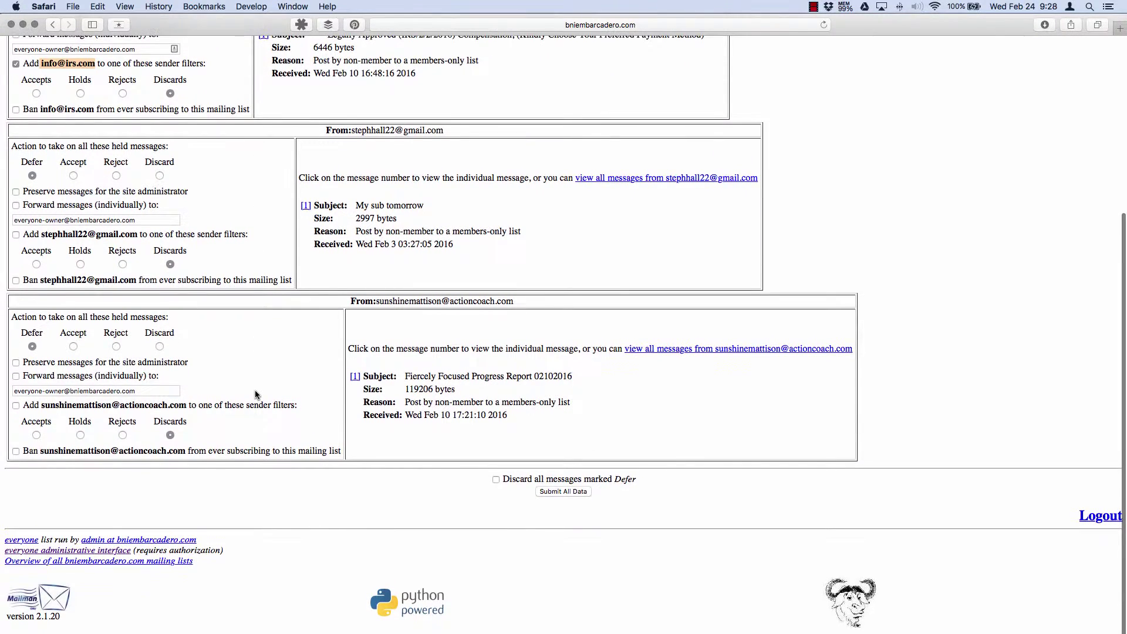
scroll(255, 394, "up", 2)
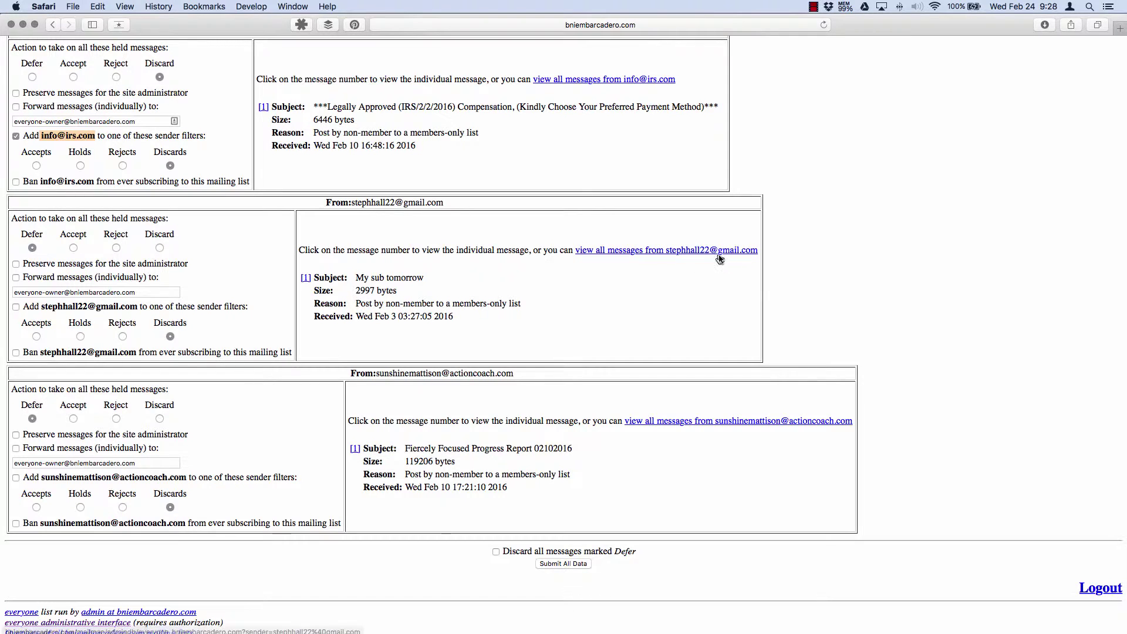
left_click(650, 250)
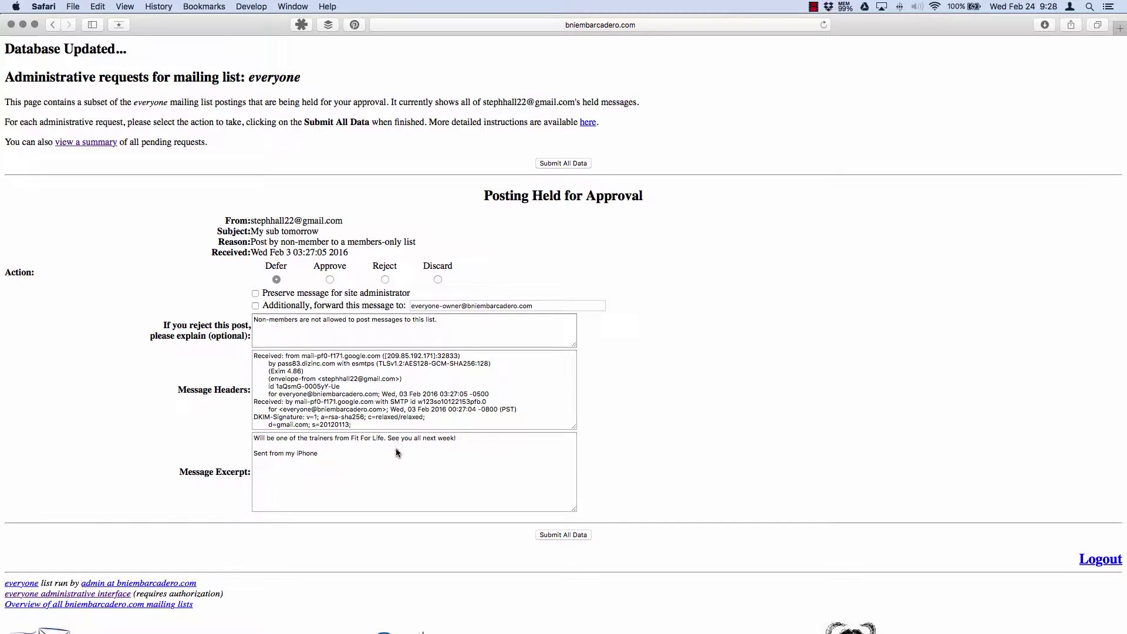
triple_click(464, 439)
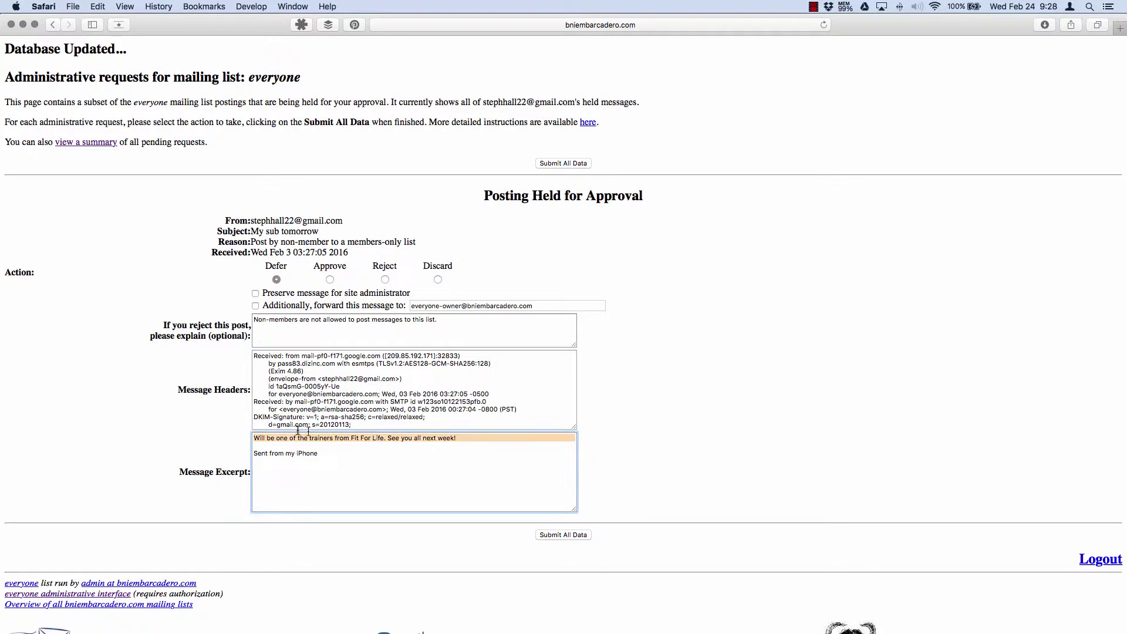
left_click(635, 387)
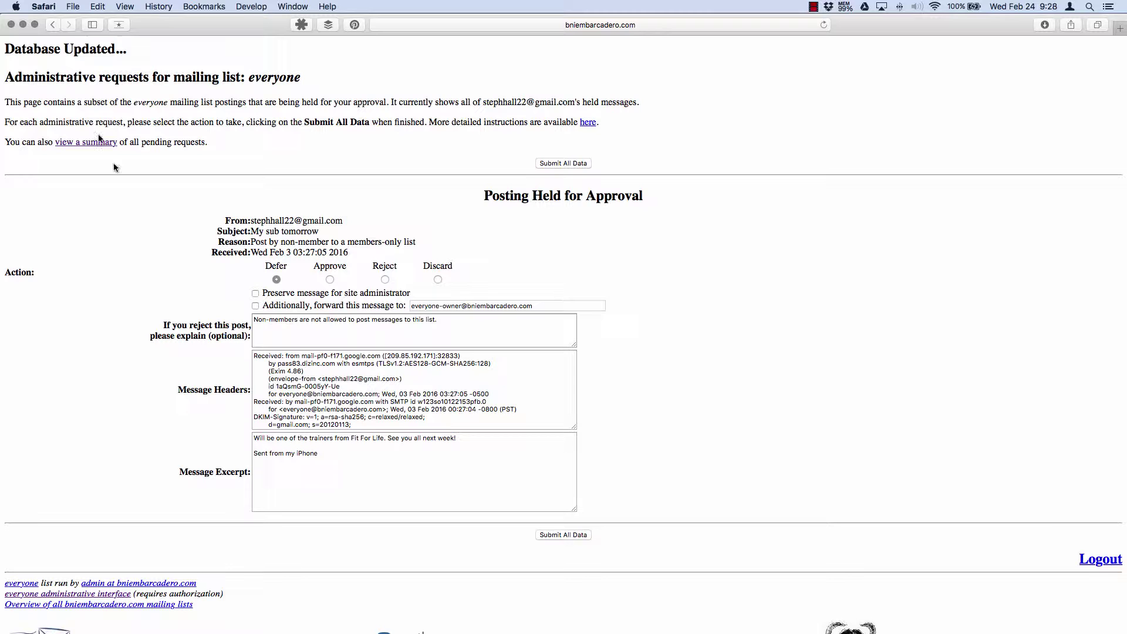
left_click(52, 24)
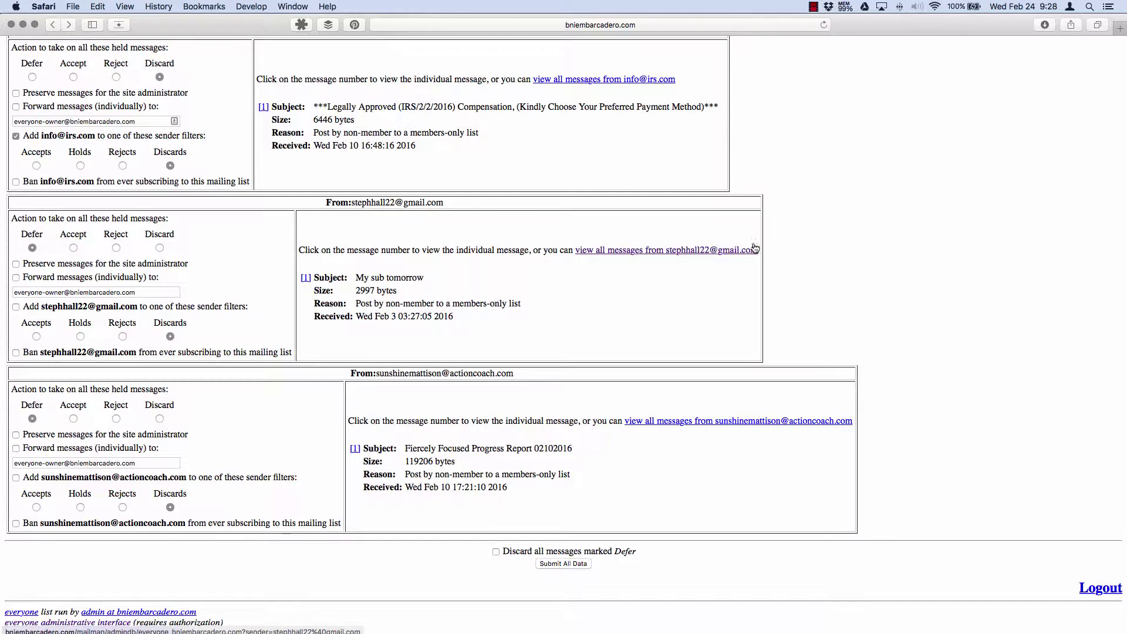
Go back from the held messages to the everyone list's Membership List page
left_click_drag(757, 250, 714, 249)
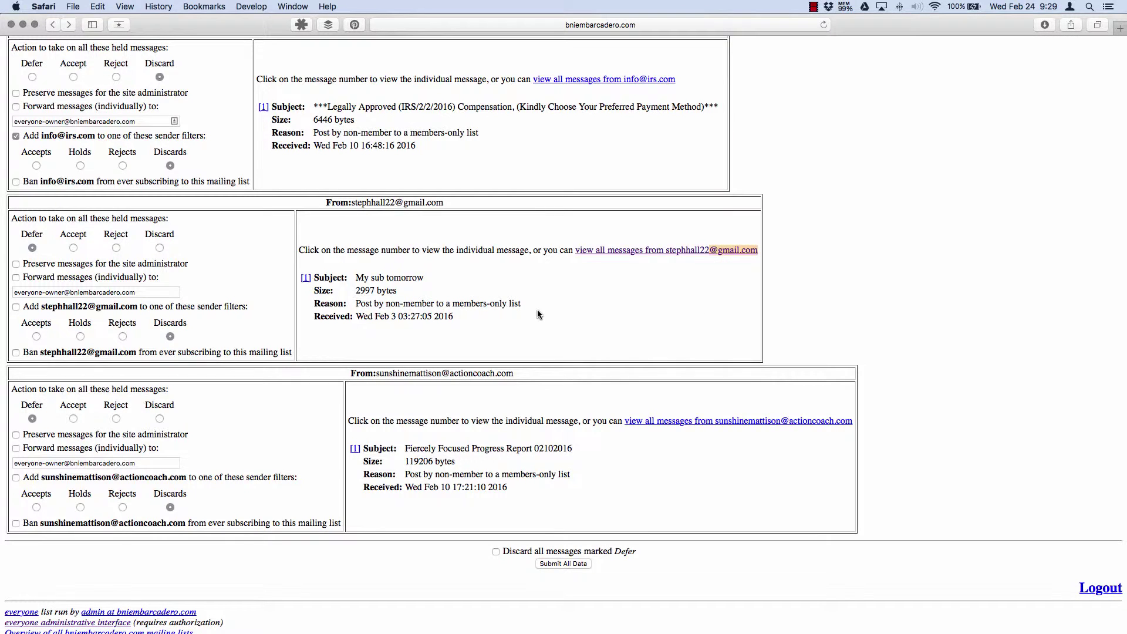
scroll(264, 297, "up", 5)
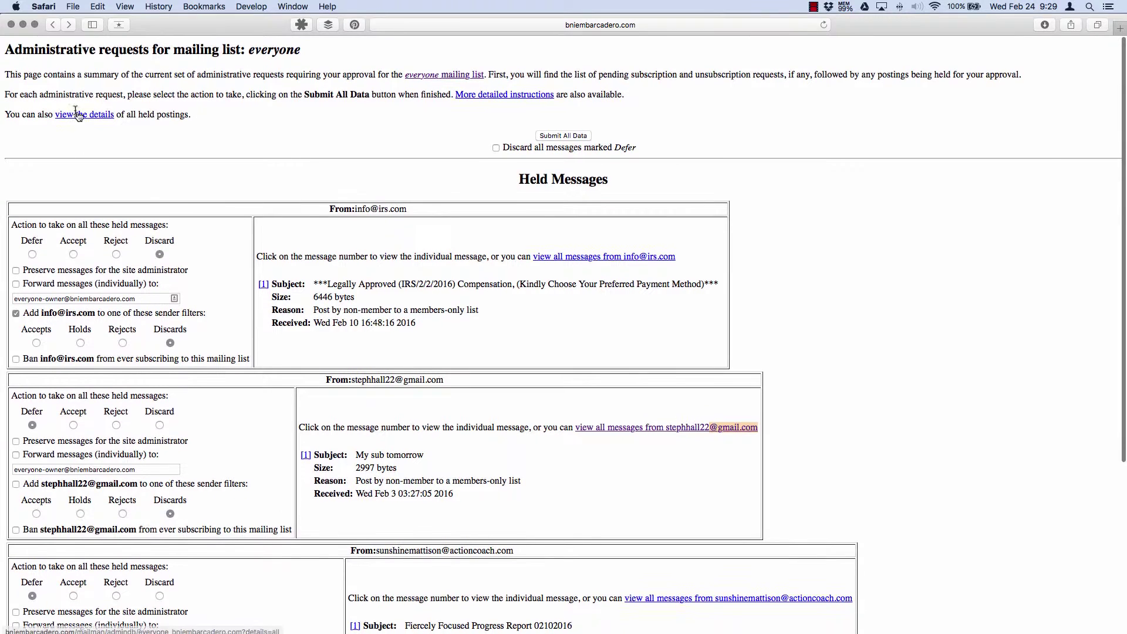
left_click(53, 24)
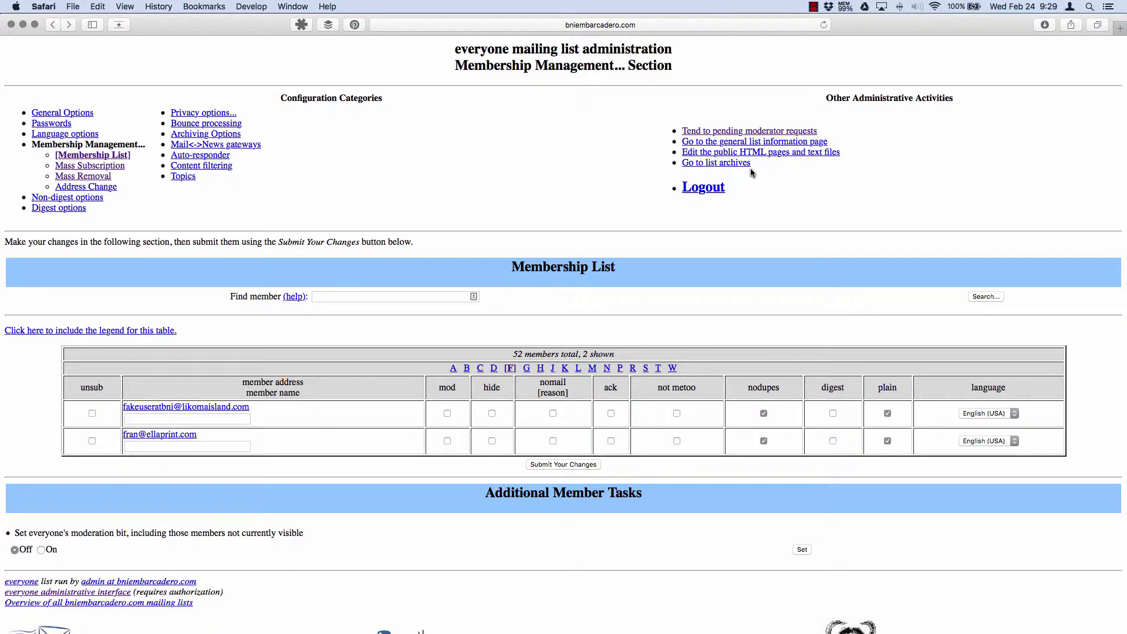
left_click(750, 131)
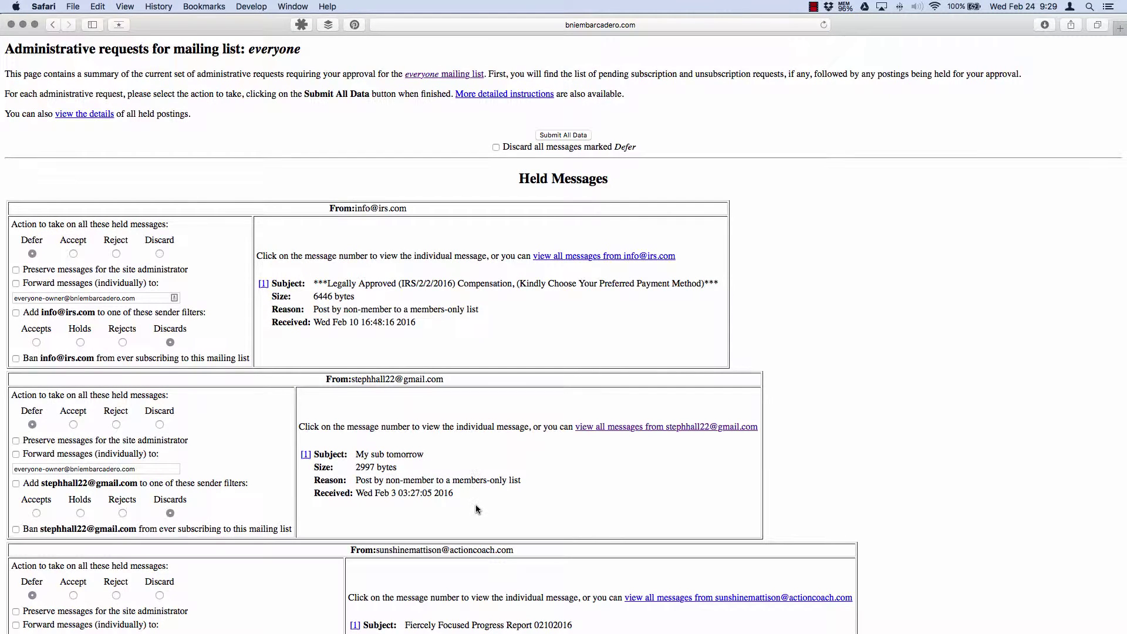
scroll(337, 490, "down", 5)
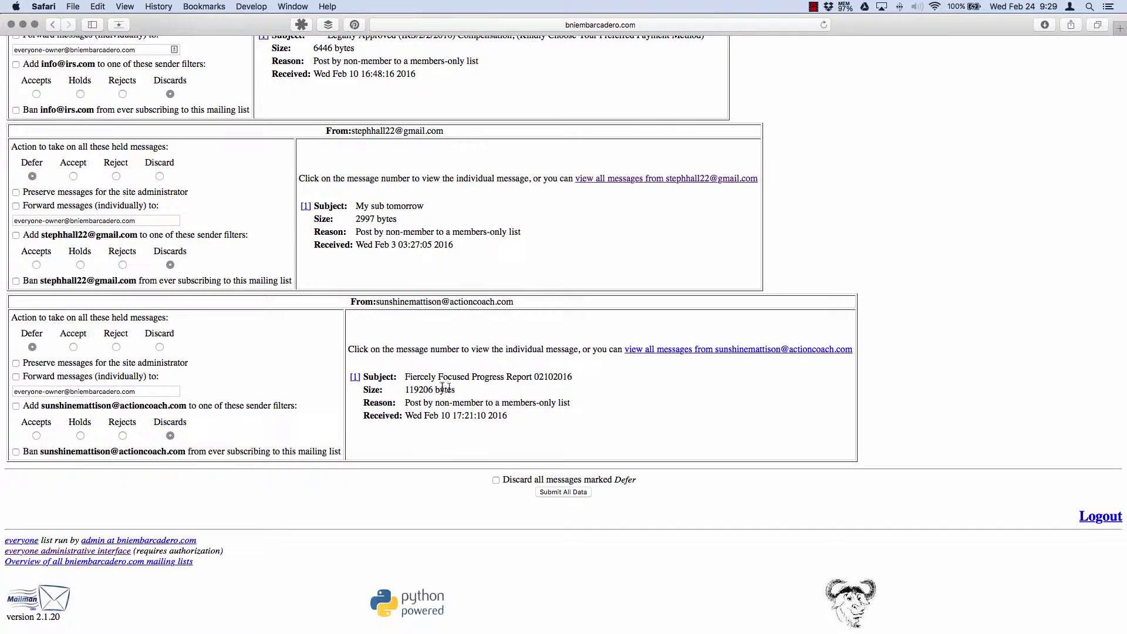
left_click_drag(405, 379, 570, 376)
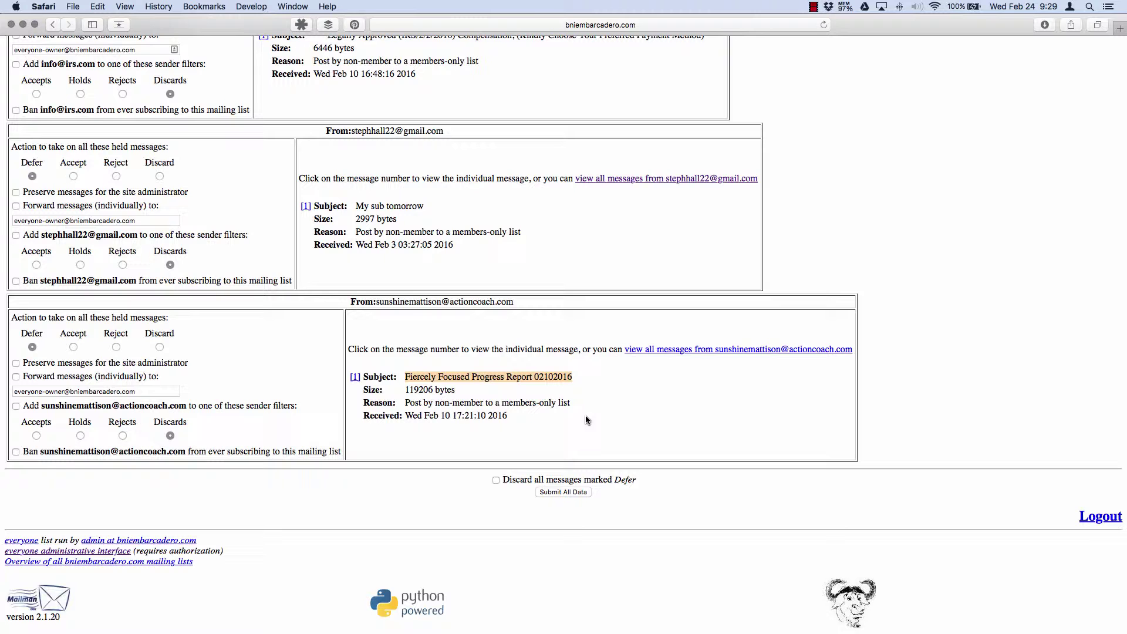
scroll(284, 218, "up", 5)
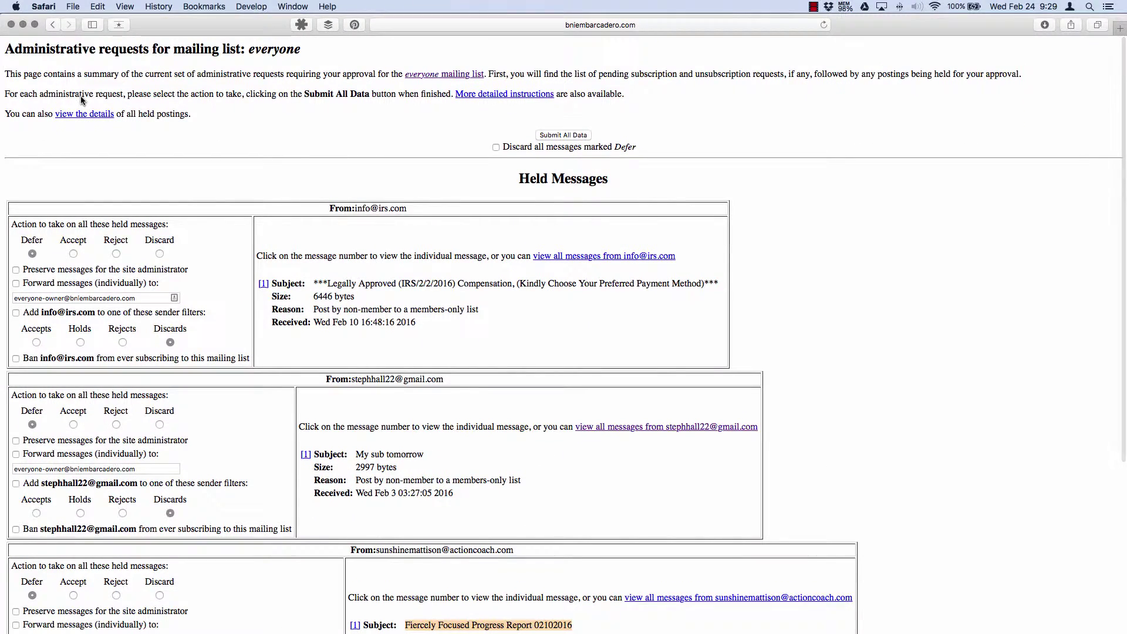
left_click(53, 24)
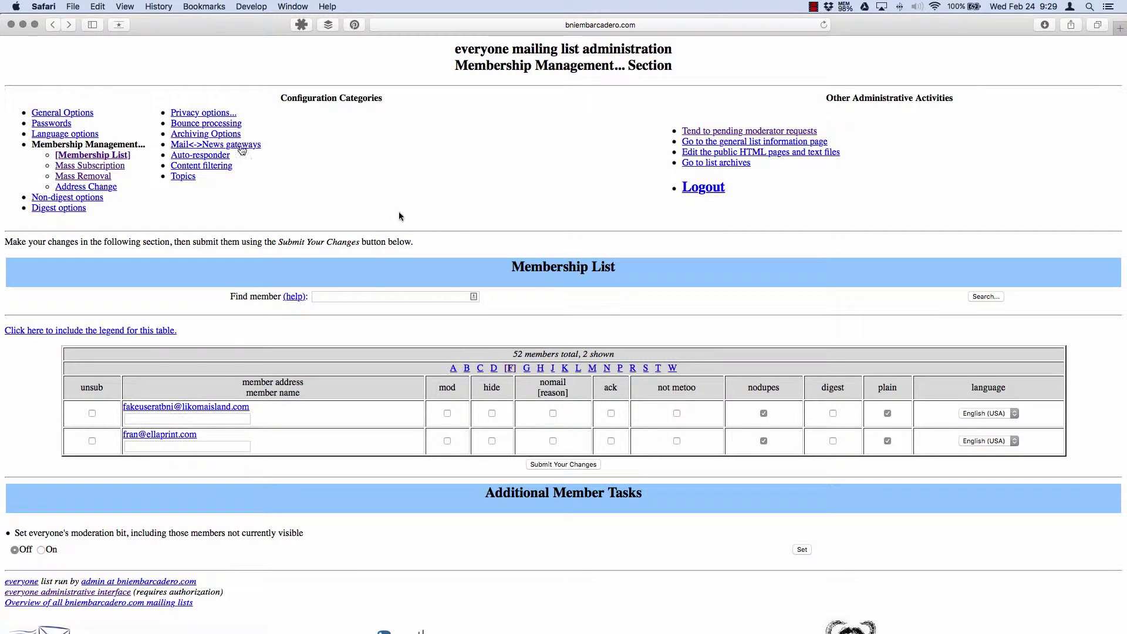